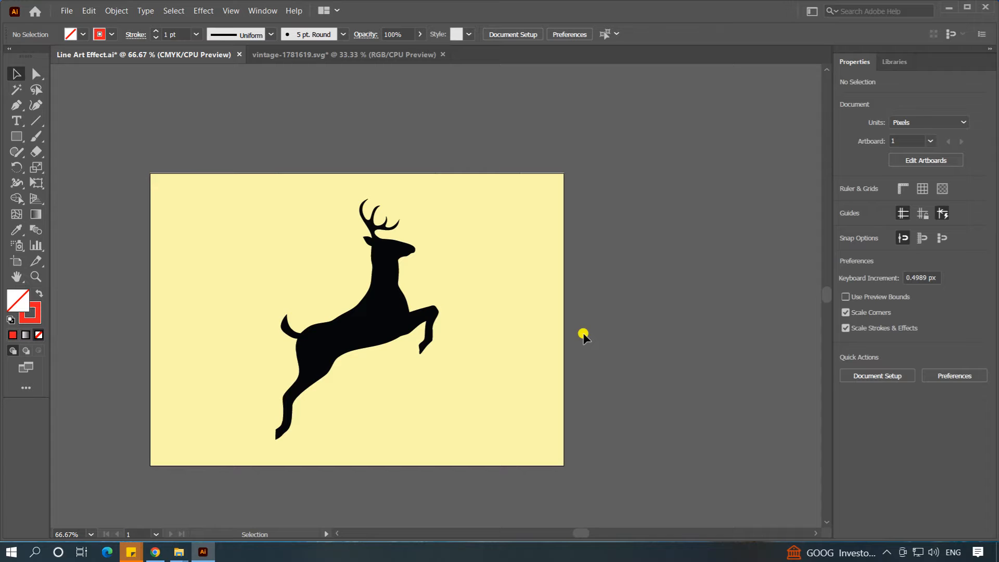
drag(276, 257, 408, 344)
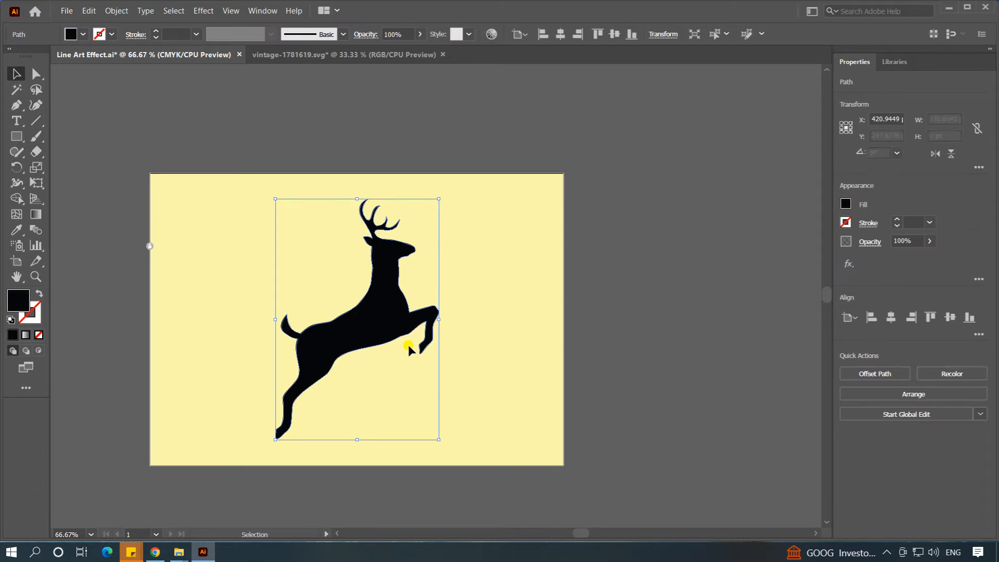
click(604, 296)
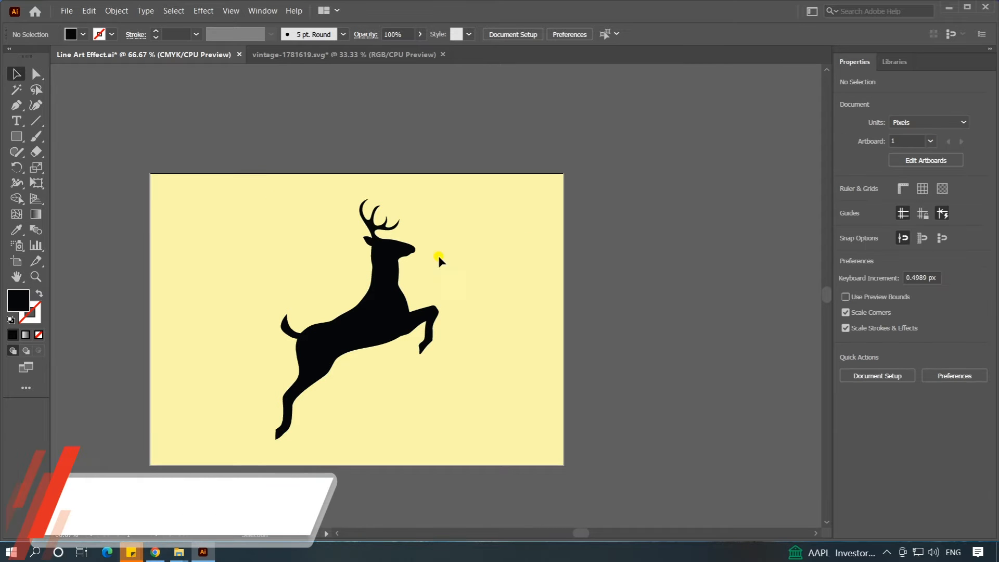
Step: Show the document's layers and add a new layer above Layer 1, which holds the deer
click(262, 11)
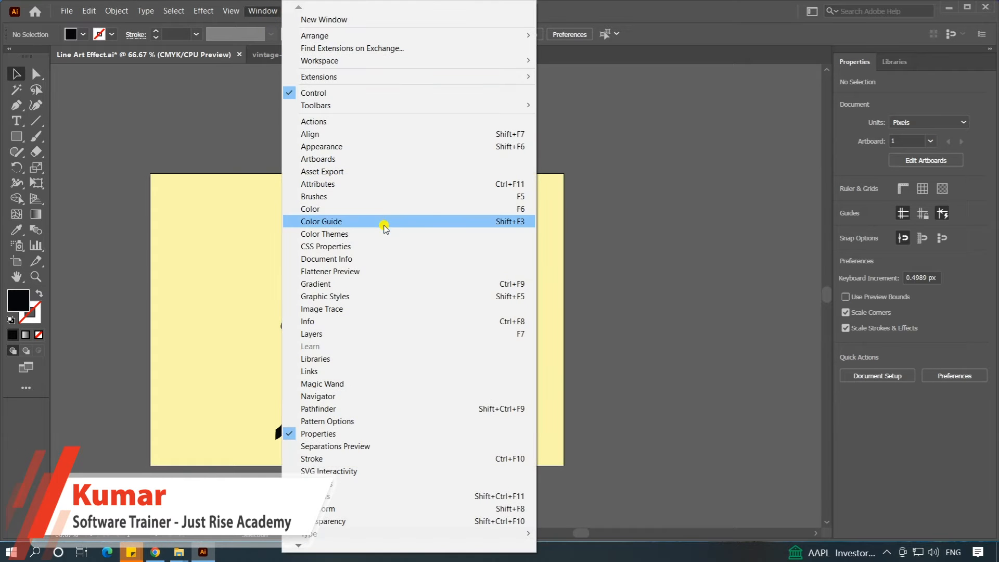
click(391, 333)
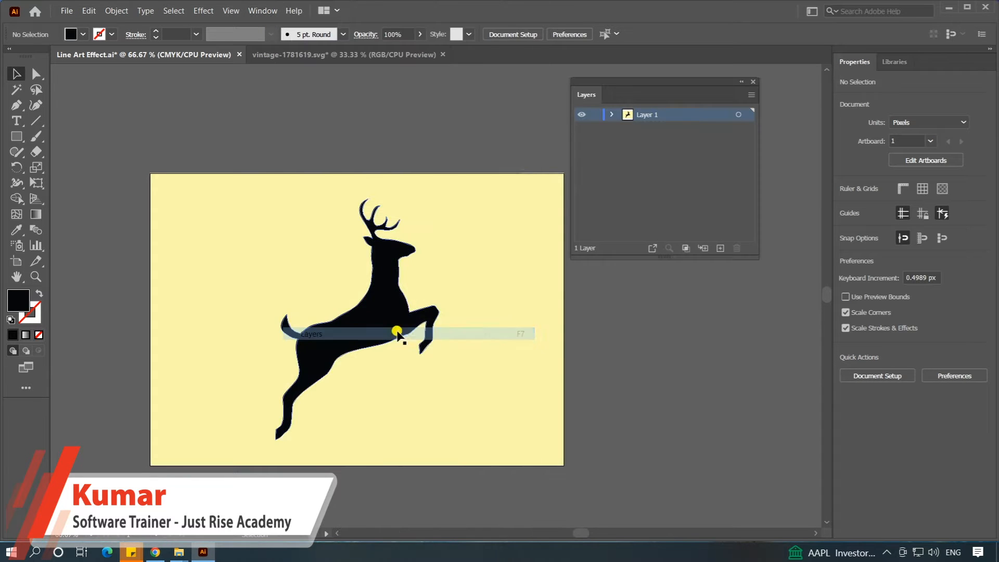
drag(658, 83, 664, 118)
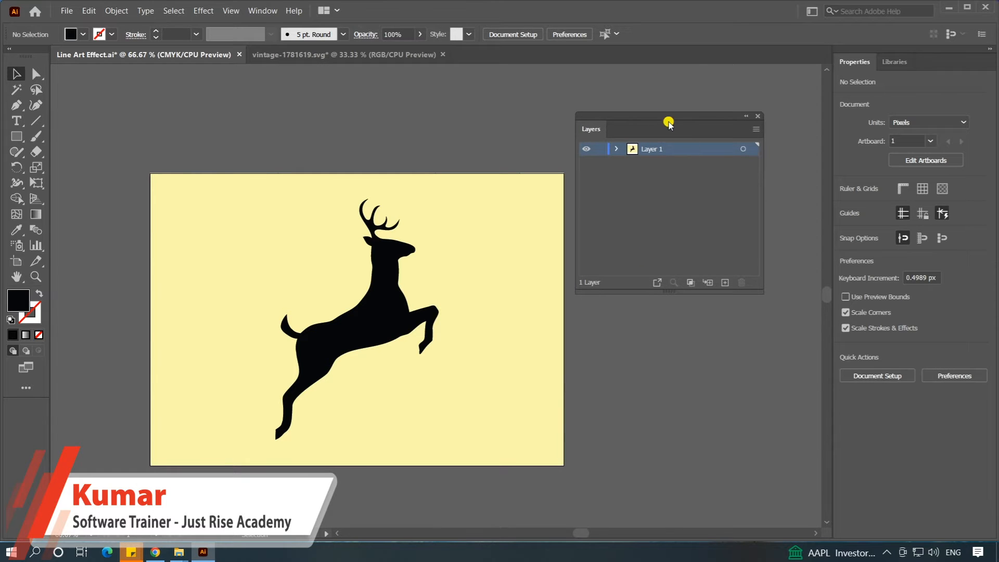
click(724, 282)
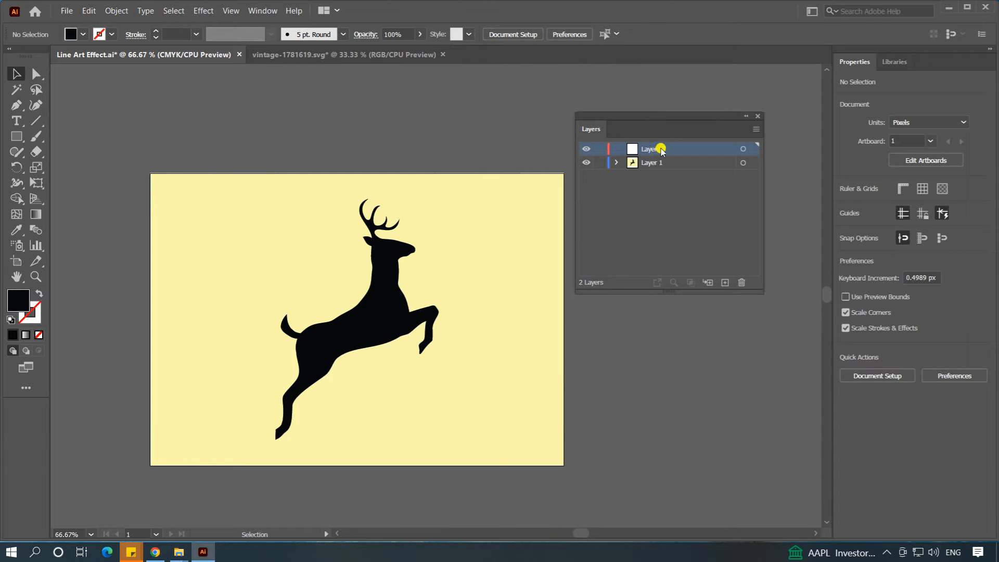
Step: Set the drawing colours to no fill with a bright red stroke, and the stroke weight to 3 pt
click(39, 335)
double_click(37, 320)
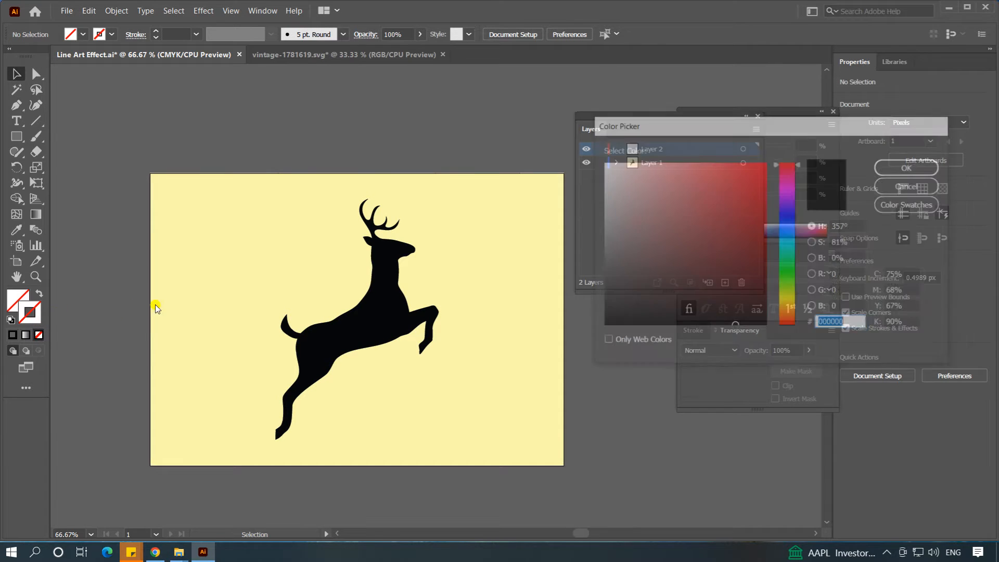
drag(679, 236, 781, 145)
click(879, 166)
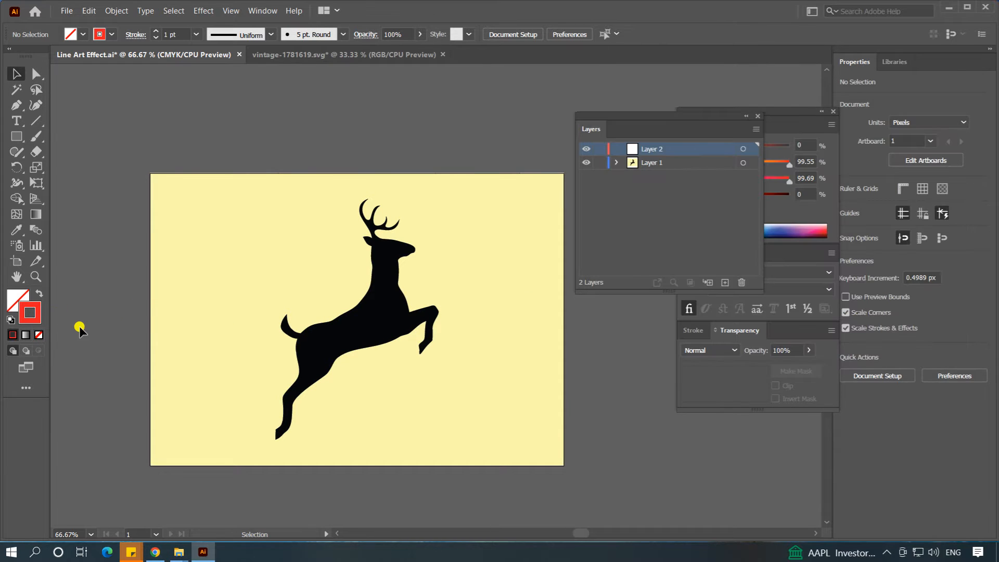
click(31, 317)
click(196, 35)
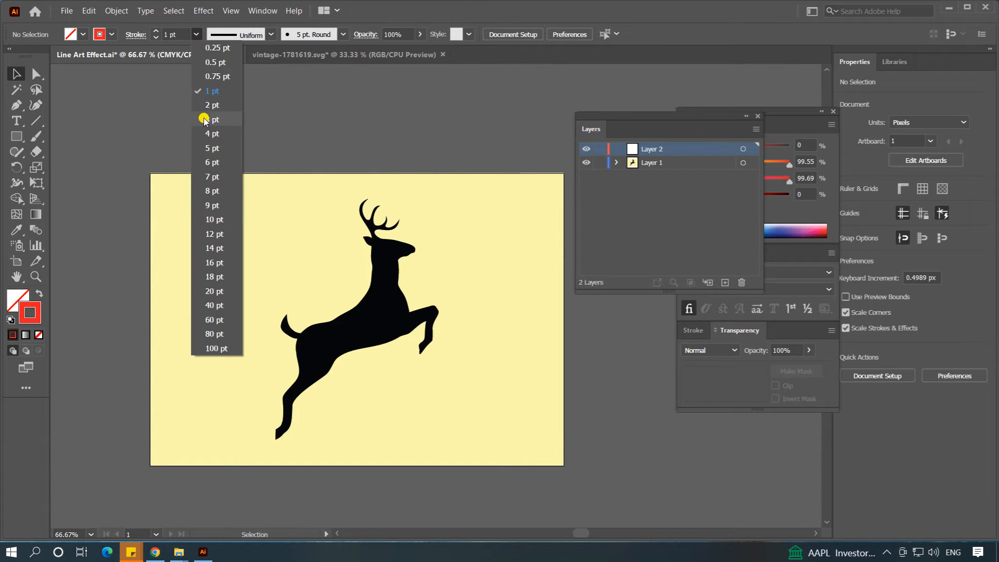
click(204, 121)
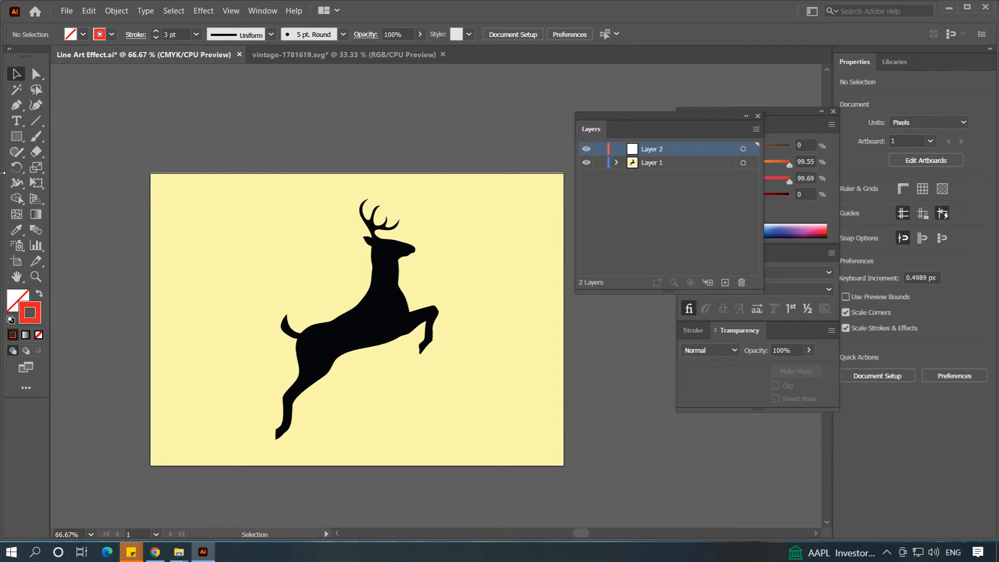
Step: Draw a vertical line about 533 px tall at the deer's hind-hoof edge and copy it to the front-leg edge
click(35, 120)
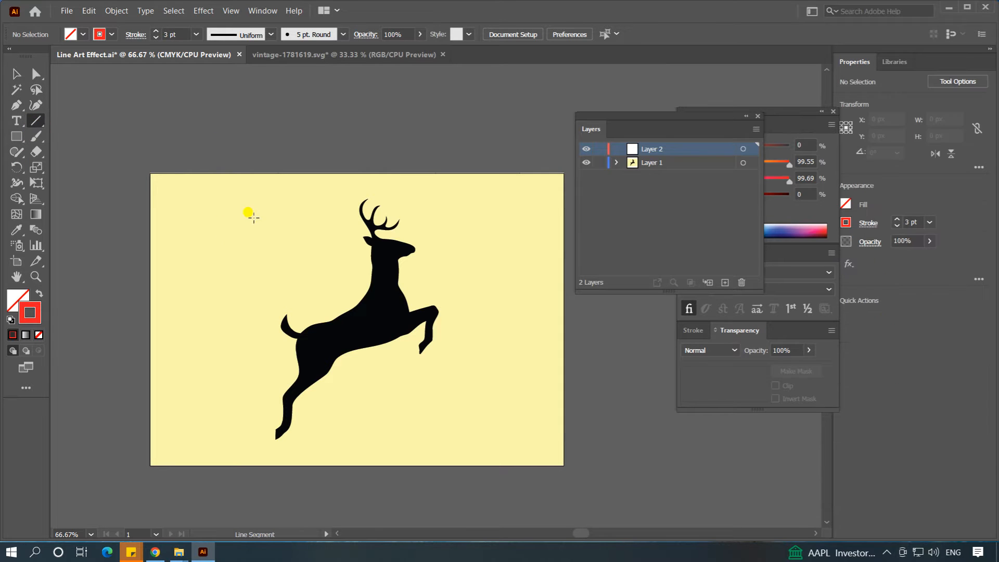
drag(266, 189, 270, 451)
key(v)
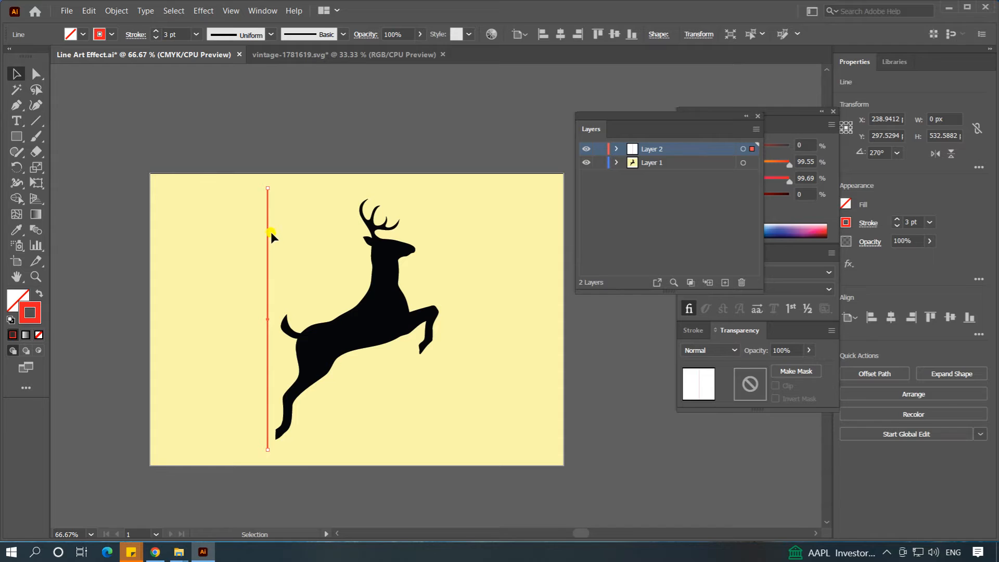
drag(268, 234, 276, 232)
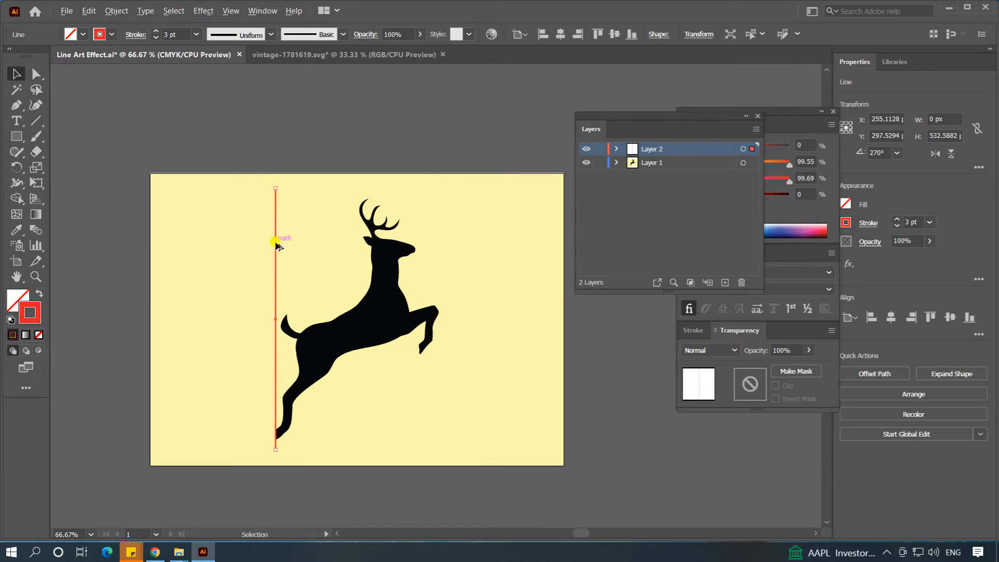
drag(277, 242, 436, 231)
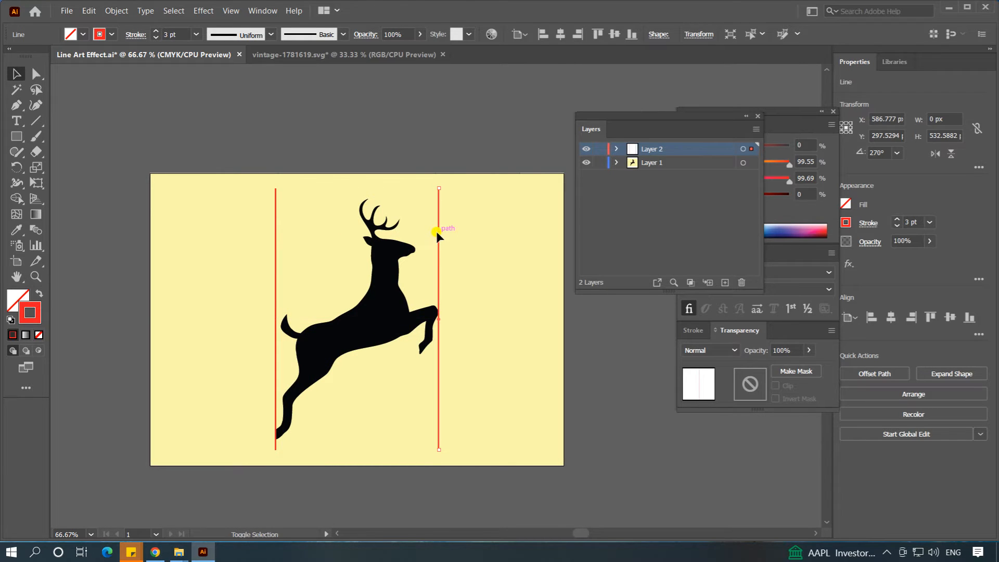
click(294, 167)
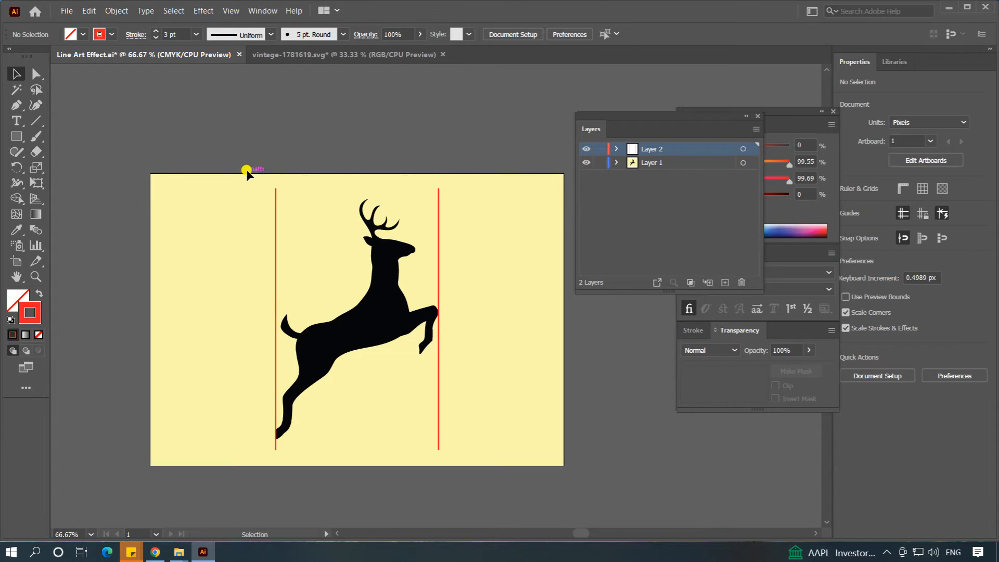
Step: Blend the two vertical red lines on either side of the deer into each other
drag(247, 169, 458, 192)
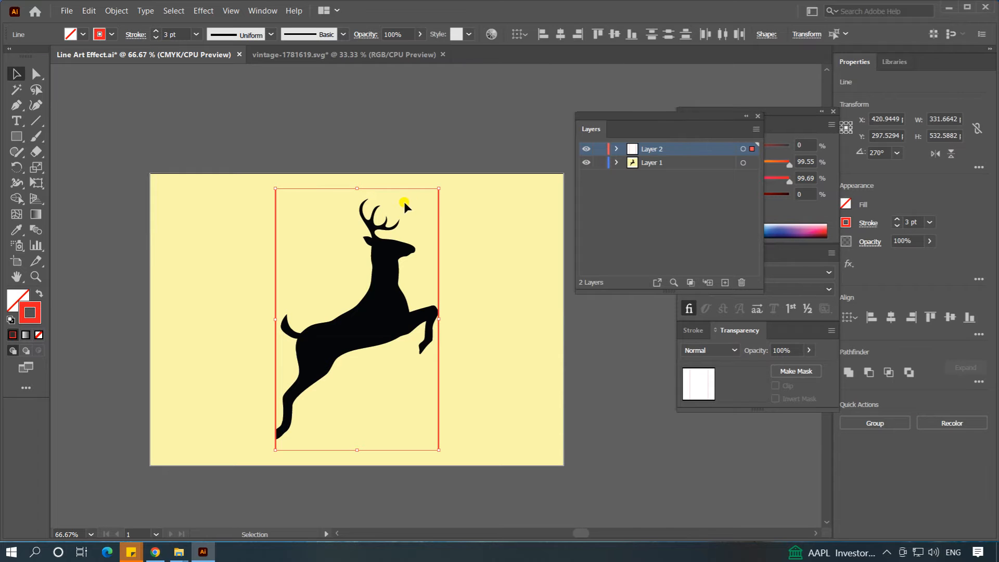
click(37, 229)
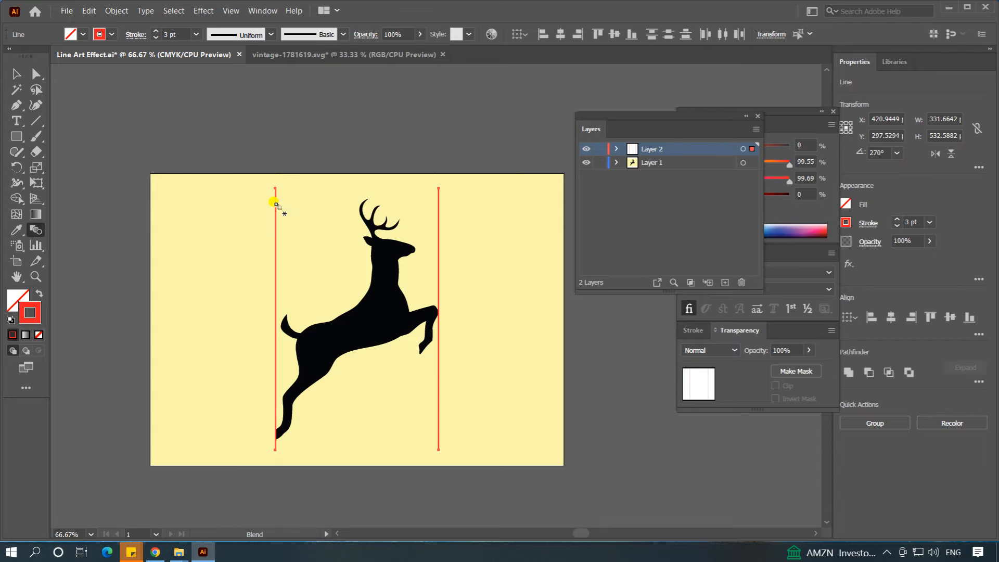
click(438, 198)
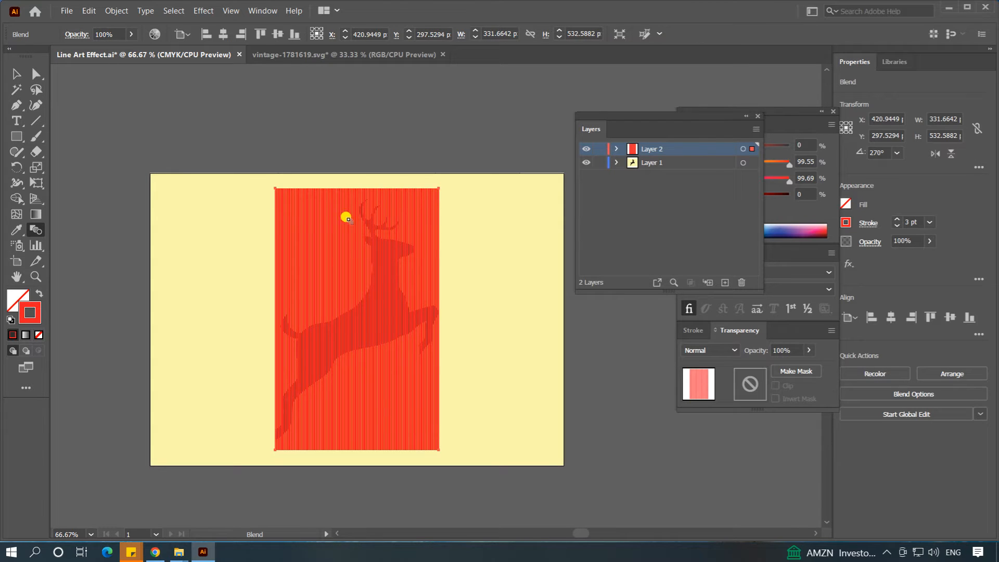
Step: Set the blend spacing to Specified Steps, previewing 60 steps before applying 50
double_click(37, 231)
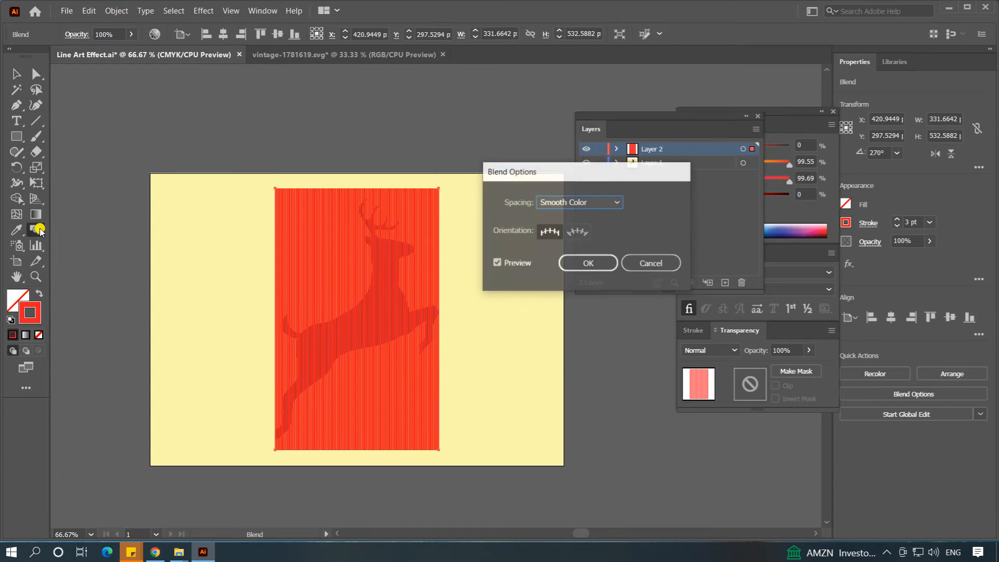
drag(531, 166, 527, 204)
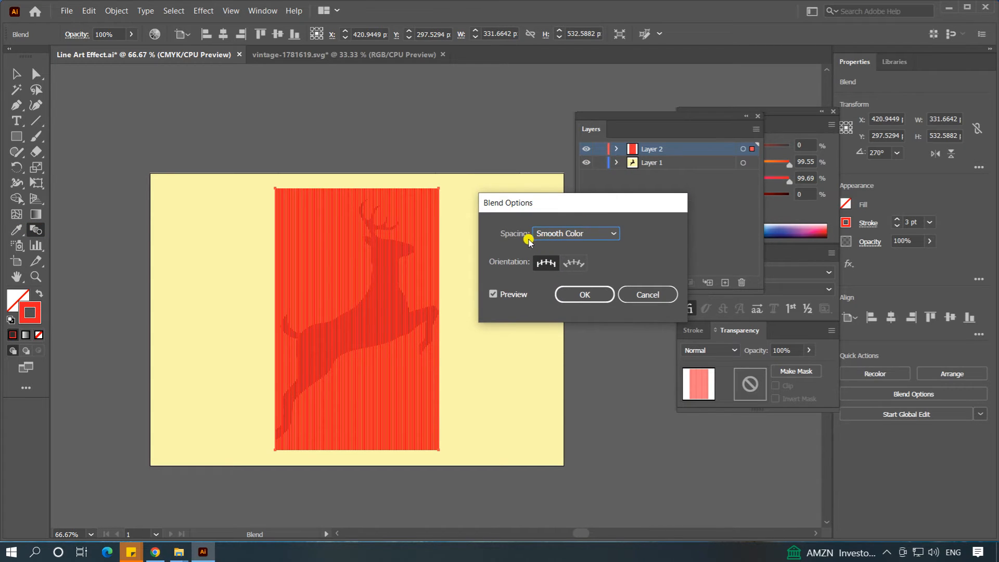
click(614, 234)
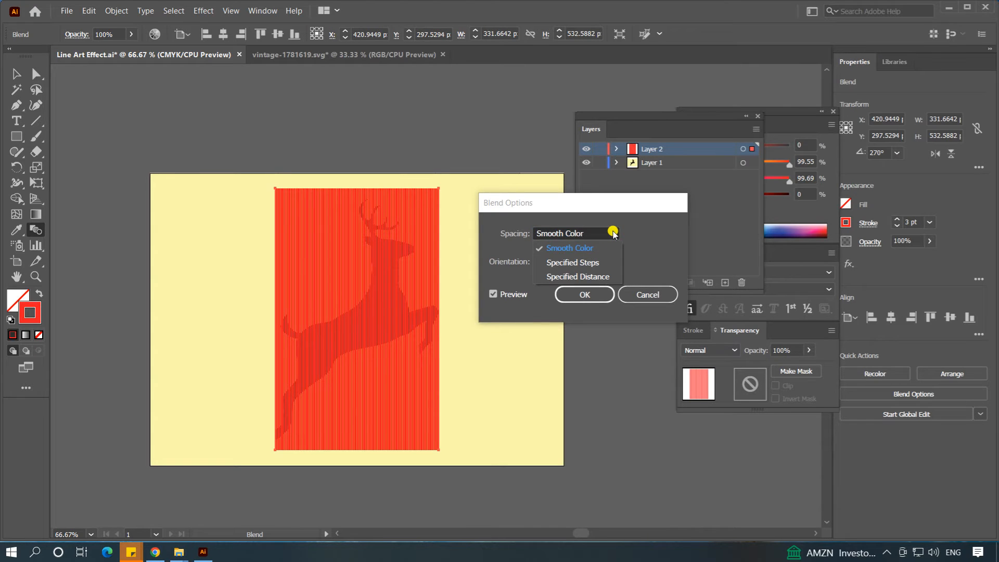
click(592, 264)
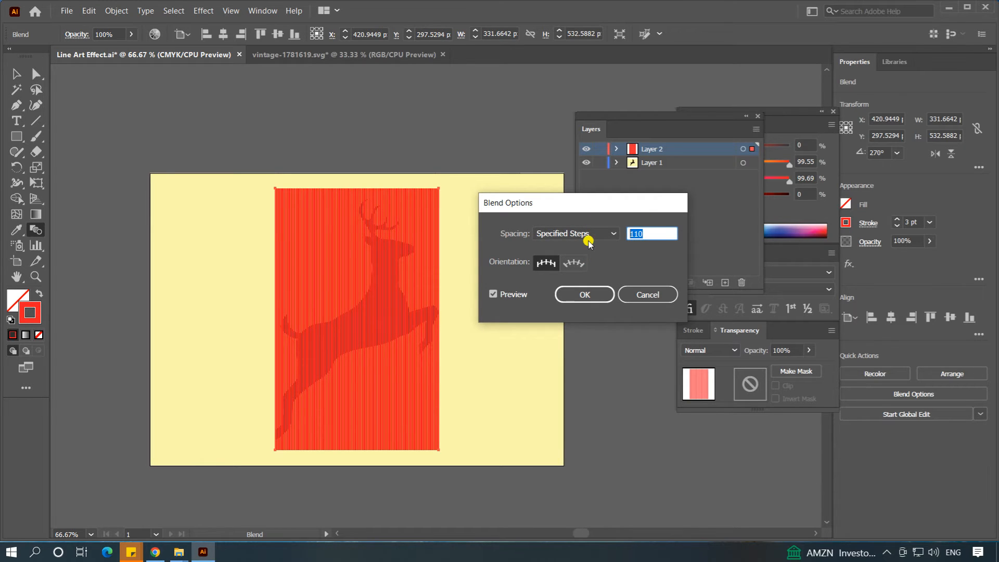
text(60)
click(493, 294)
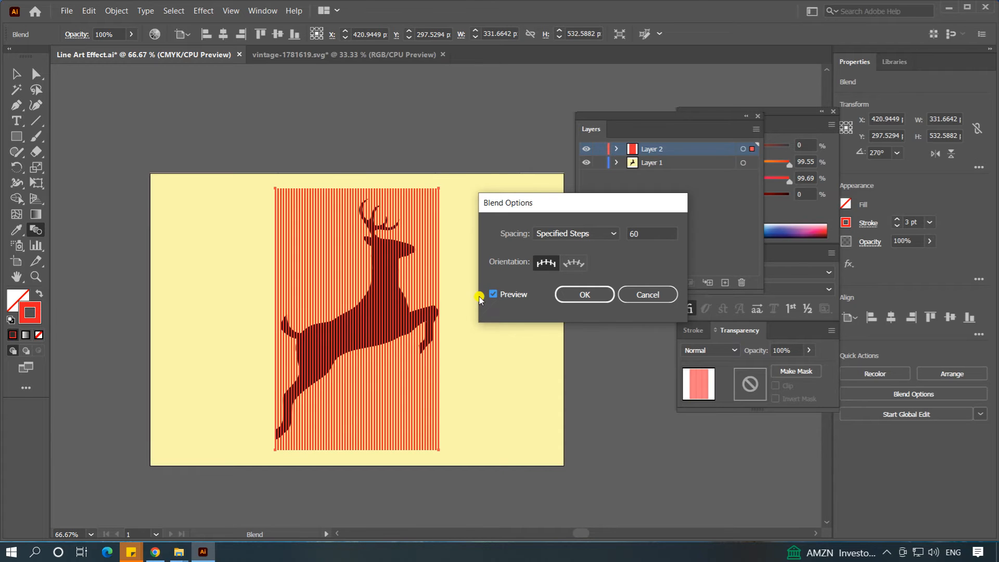
click(649, 233)
double_click(649, 233)
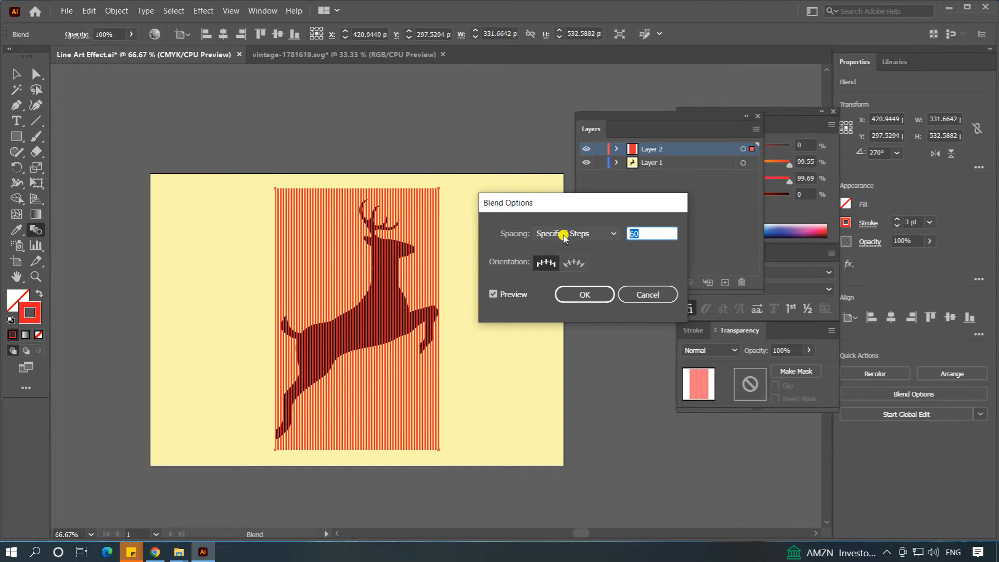
text(50)
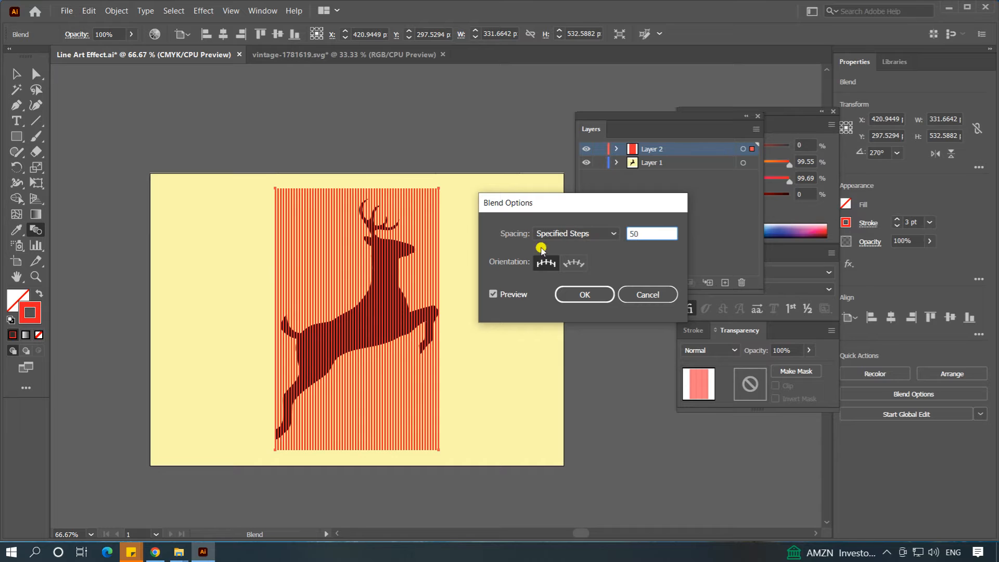
click(582, 294)
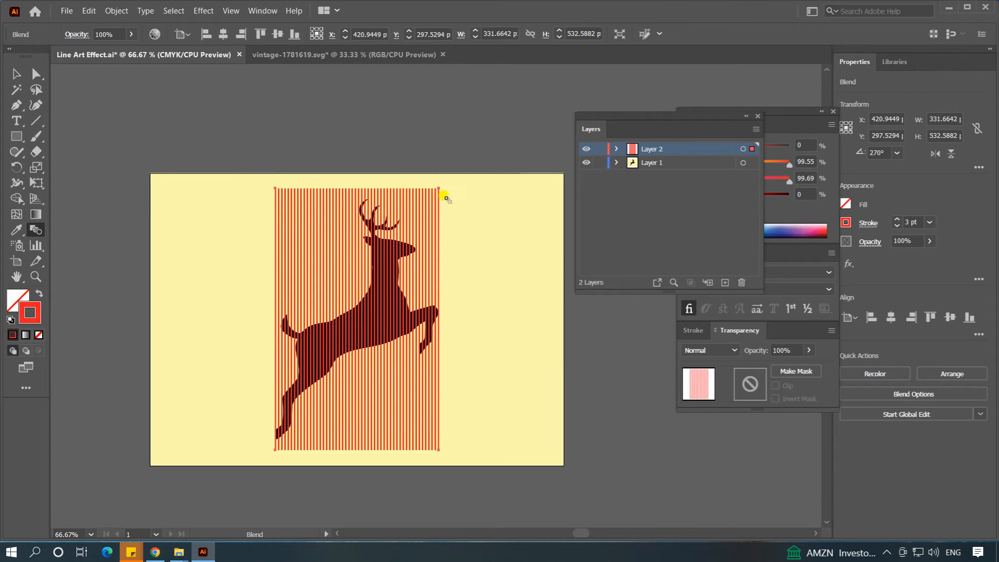
Step: Expand the line blend into separate shapes with Object, Fill and Stroke all included
click(16, 73)
click(364, 156)
click(314, 210)
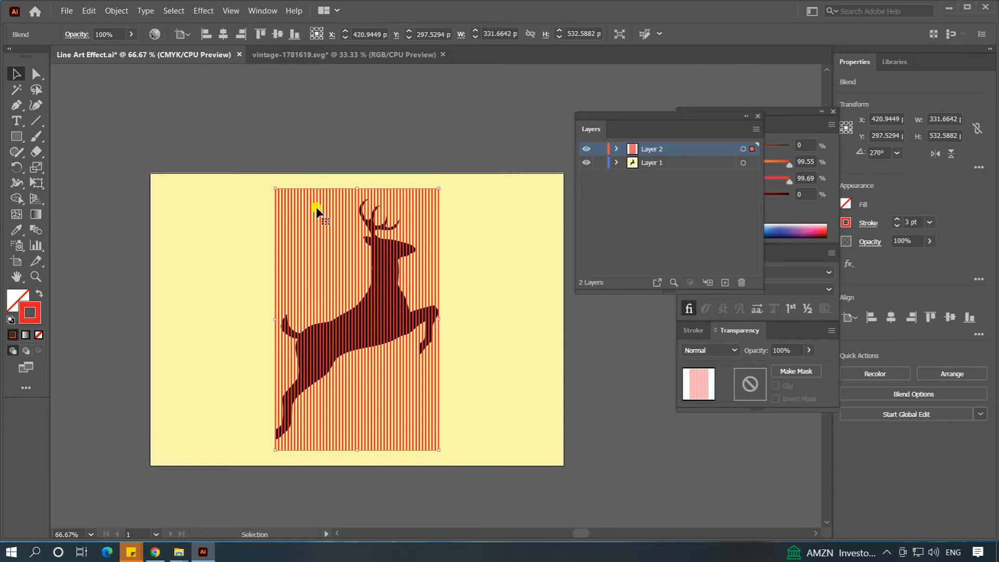
click(121, 11)
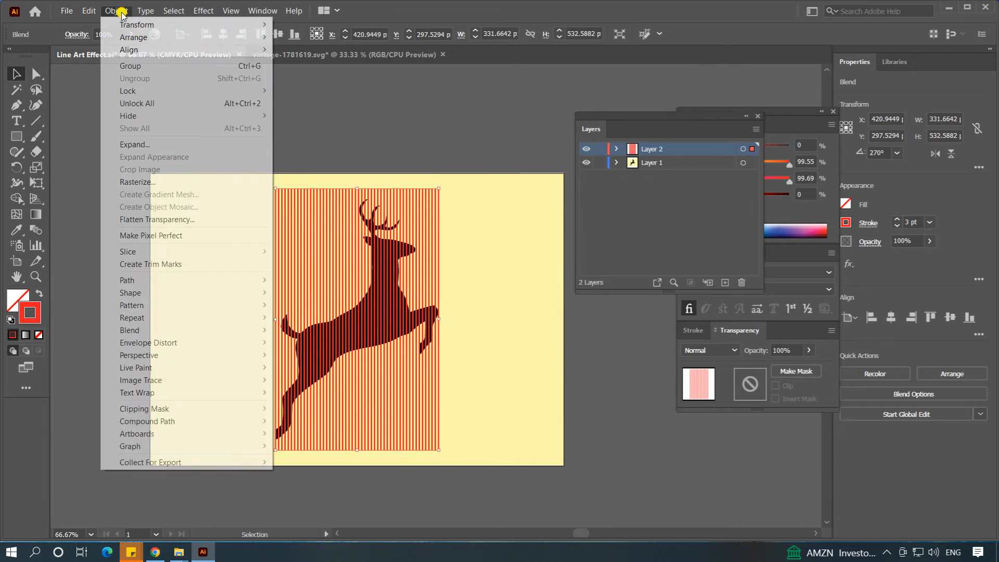
click(158, 147)
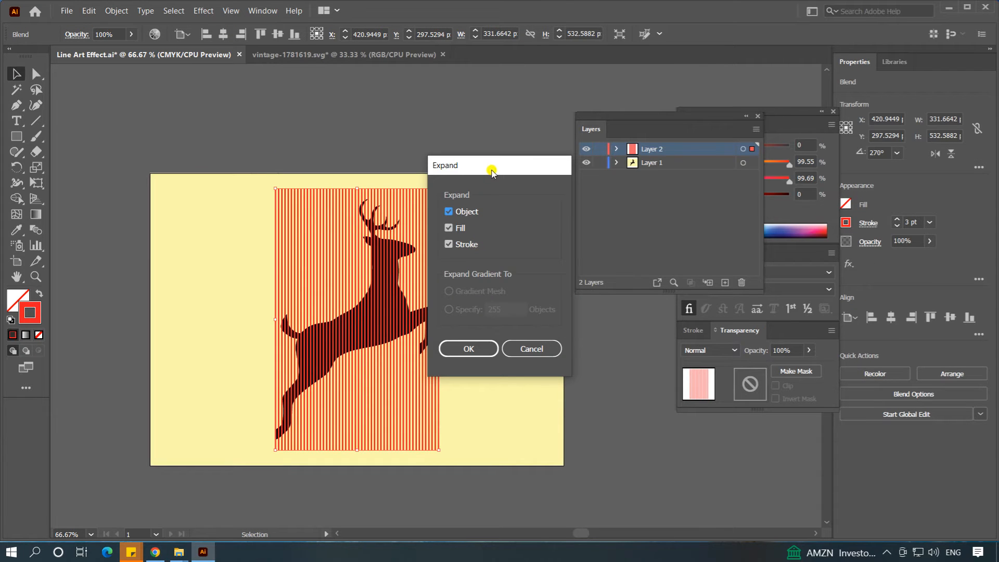
drag(492, 171, 469, 164)
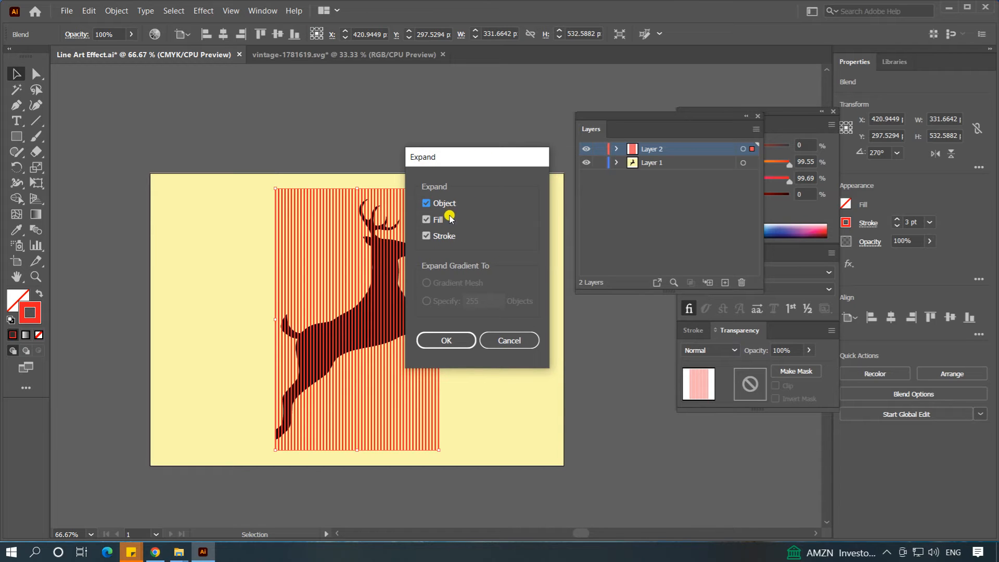
click(445, 339)
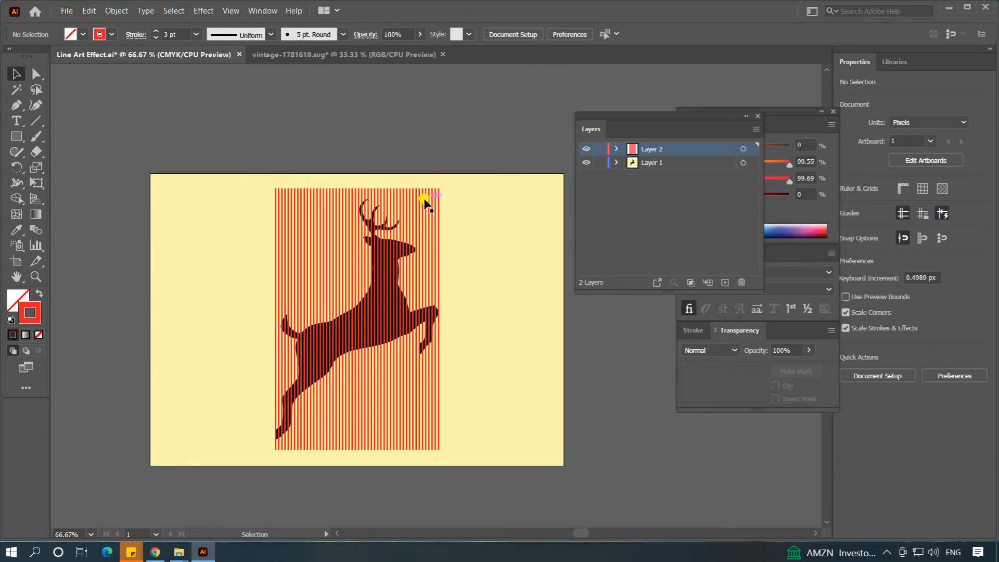
Step: Ungroup the expanded red lines and clear the selection
right_click(424, 198)
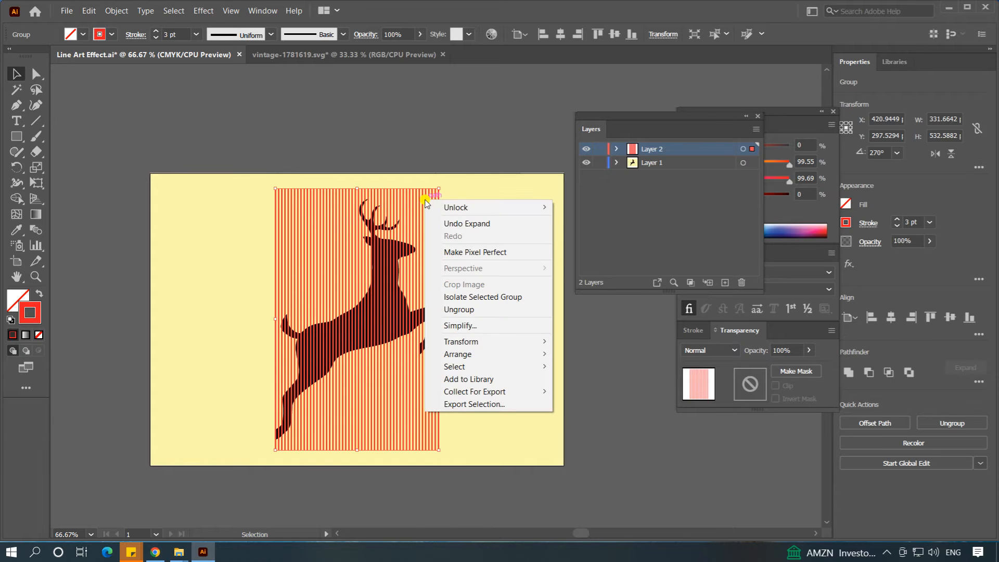
click(471, 311)
click(430, 173)
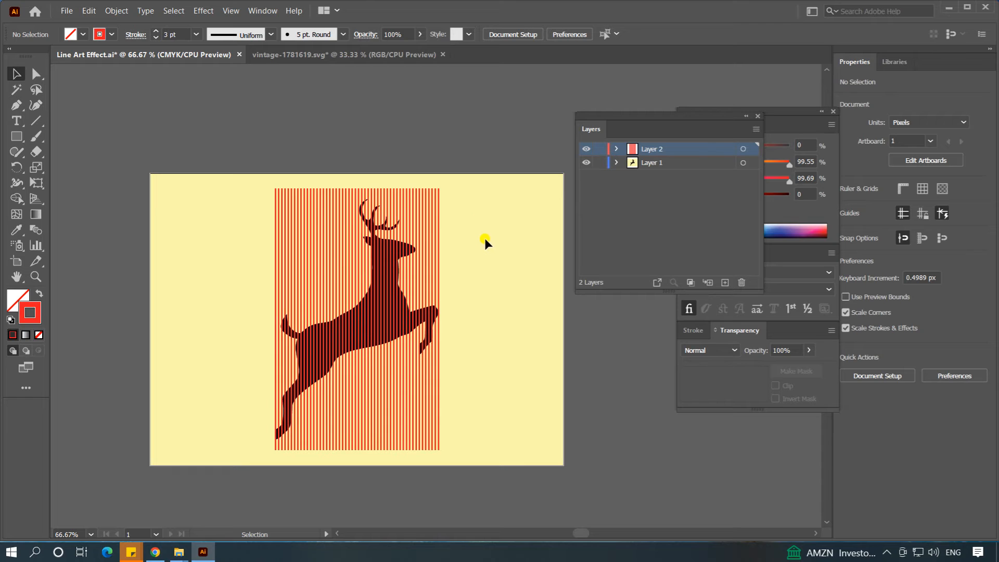
Step: Select the red lines with the deer and use Shape Builder to remove the line segments above the back and head
drag(234, 145, 475, 416)
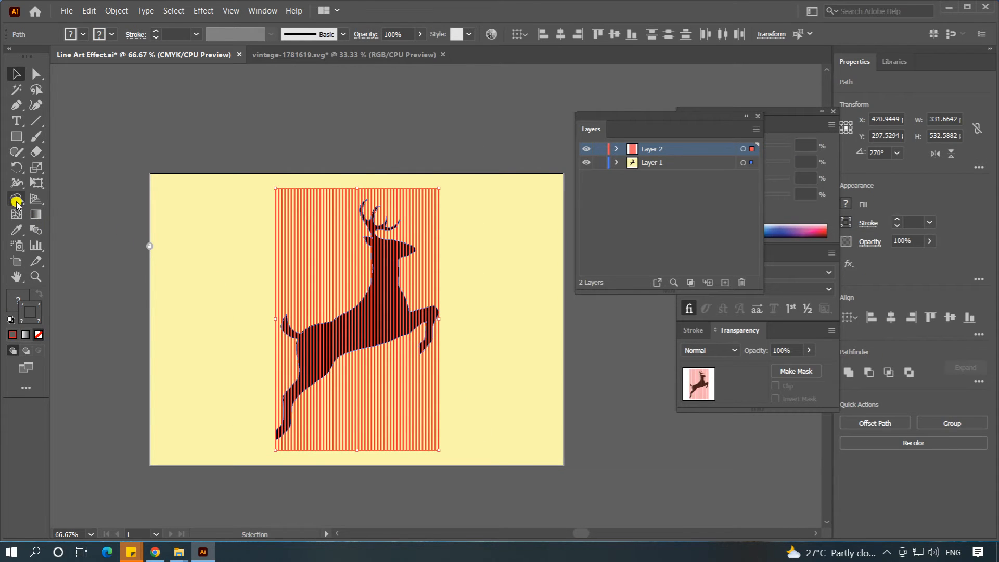
click(18, 200)
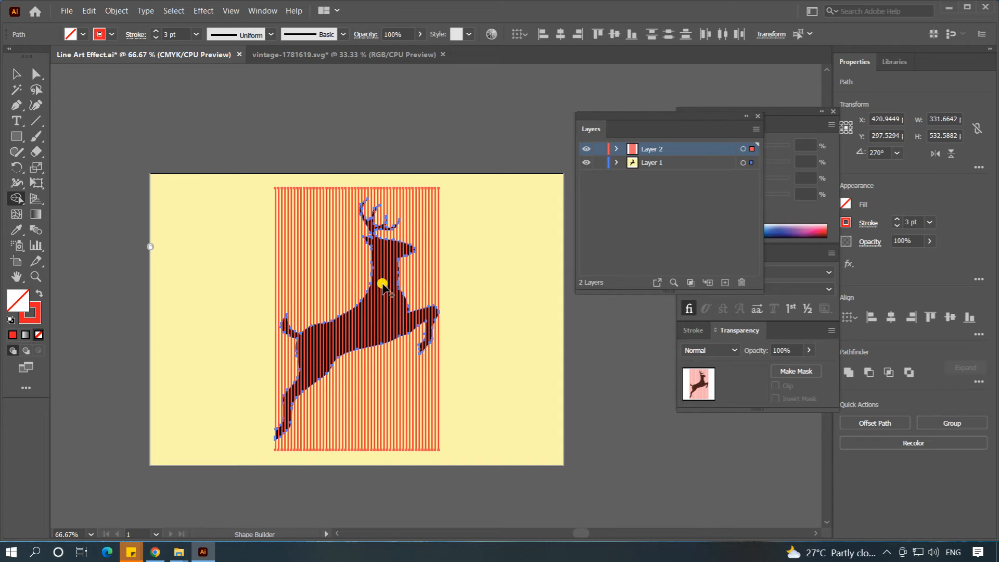
ctrl+click(382, 285)
drag(364, 292, 300, 272)
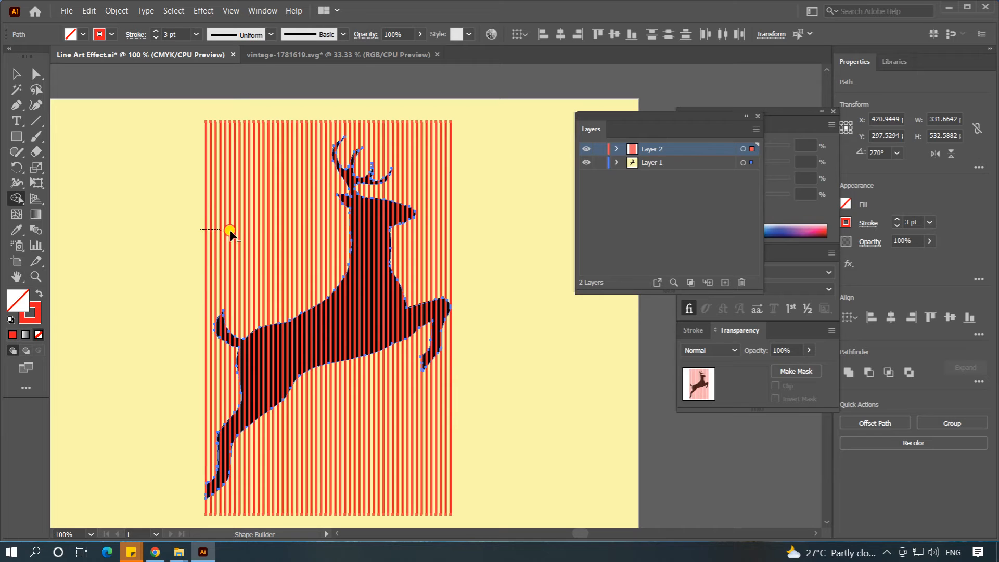
drag(318, 231, 319, 233)
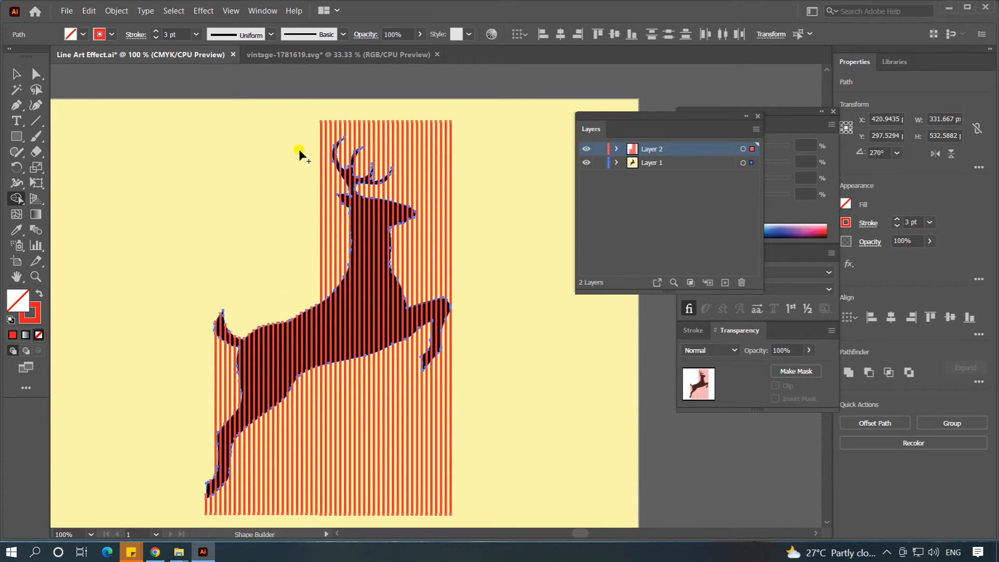
drag(304, 125, 456, 129)
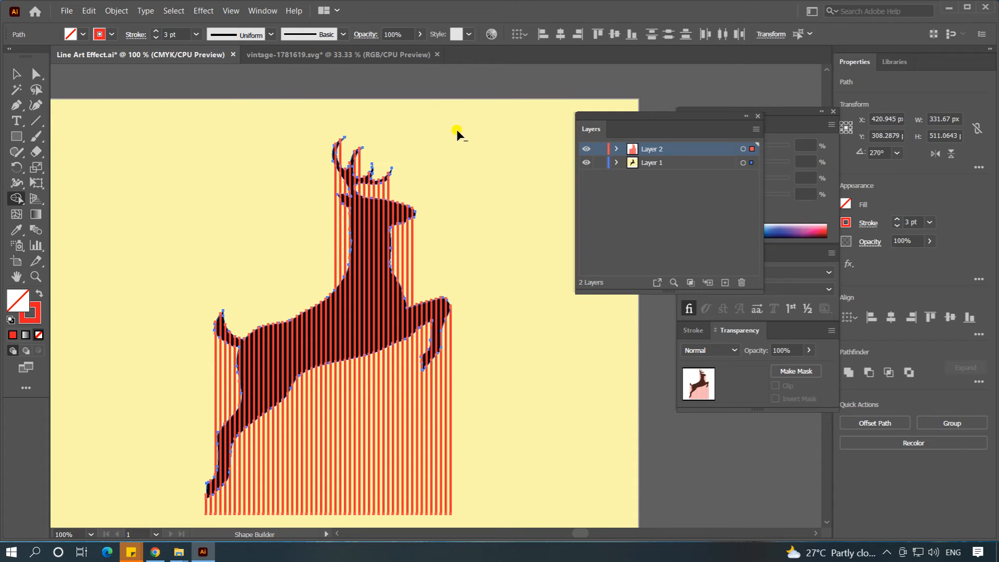
Step: Remove the line segments below the deer's belly and under its hind hoof with Shape Builder
mouse_move(465, 418)
mouse_down()
mouse_move(312, 421)
mouse_move(279, 440)
mouse_move(327, 382)
mouse_move(353, 411)
mouse_move(279, 393)
mouse_up()
key(space)
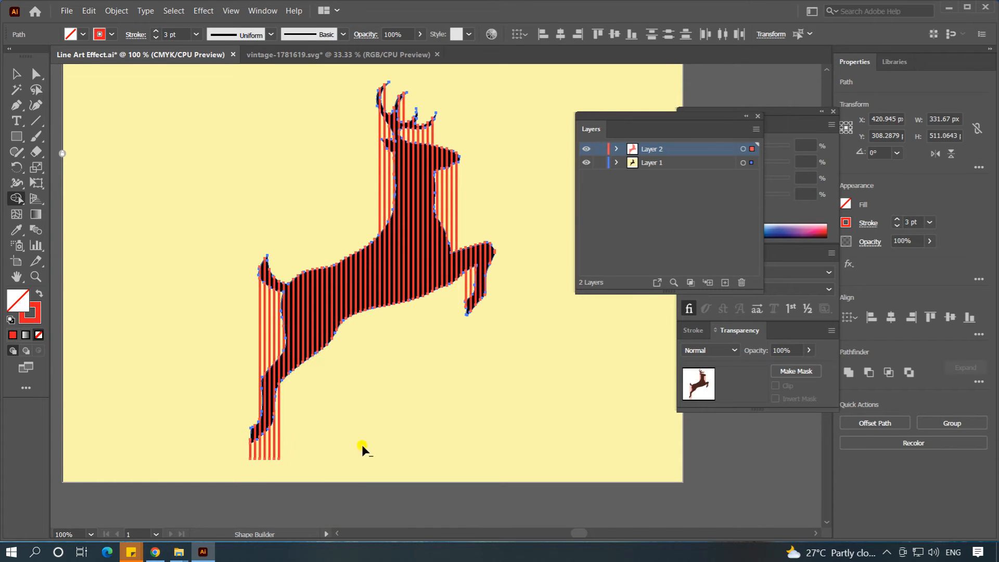
drag(254, 450, 249, 455)
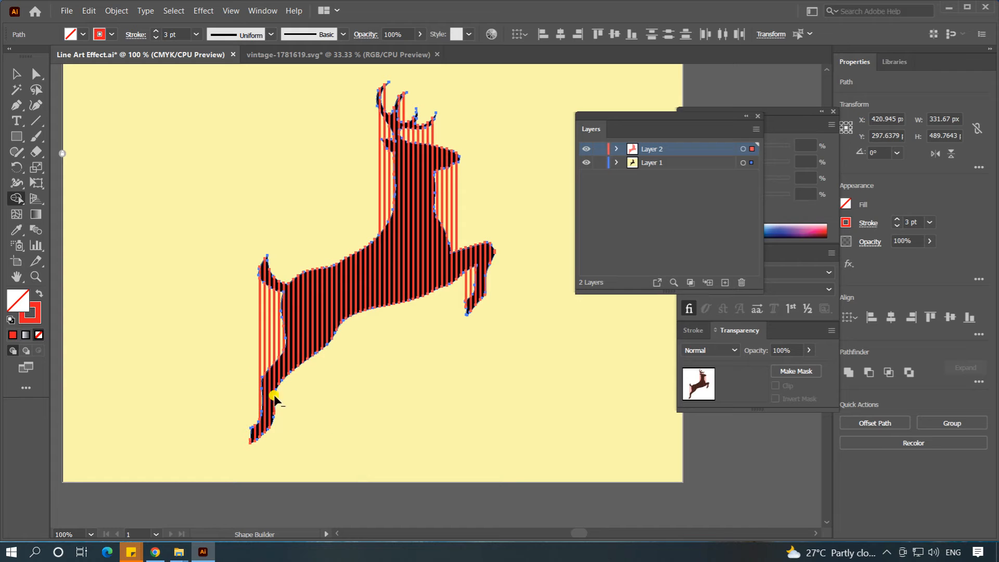
Step: Remove the leftover line segments beneath the tail and beside the hind leg with Shape Builder
mouse_move(223, 327)
mouse_down()
mouse_move(266, 328)
mouse_move(280, 341)
mouse_up()
ctrl+click(308, 295)
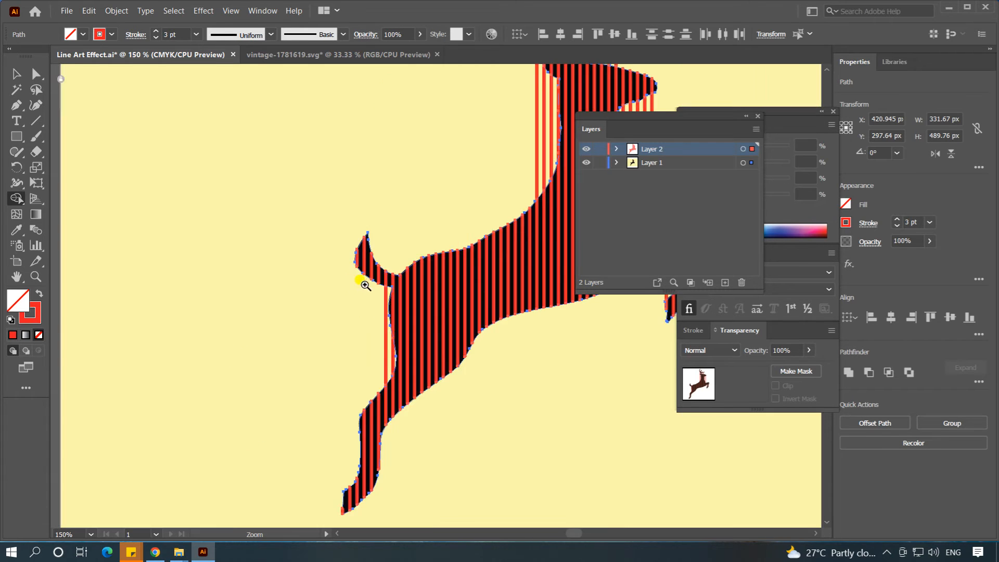
ctrl+click(365, 283)
drag(447, 319, 218, 307)
drag(232, 371, 252, 377)
Step: Remove the remaining line segments around the neck, foreleg and antlers so lines stay only inside the deer
mouse_move(432, 86)
mouse_down()
mouse_move(284, 283)
mouse_move(320, 263)
mouse_up()
drag(434, 167, 333, 164)
drag(472, 278, 402, 252)
drag(284, 156, 314, 161)
drag(357, 102, 327, 126)
drag(311, 83, 312, 84)
scroll(414, 251, down, 2)
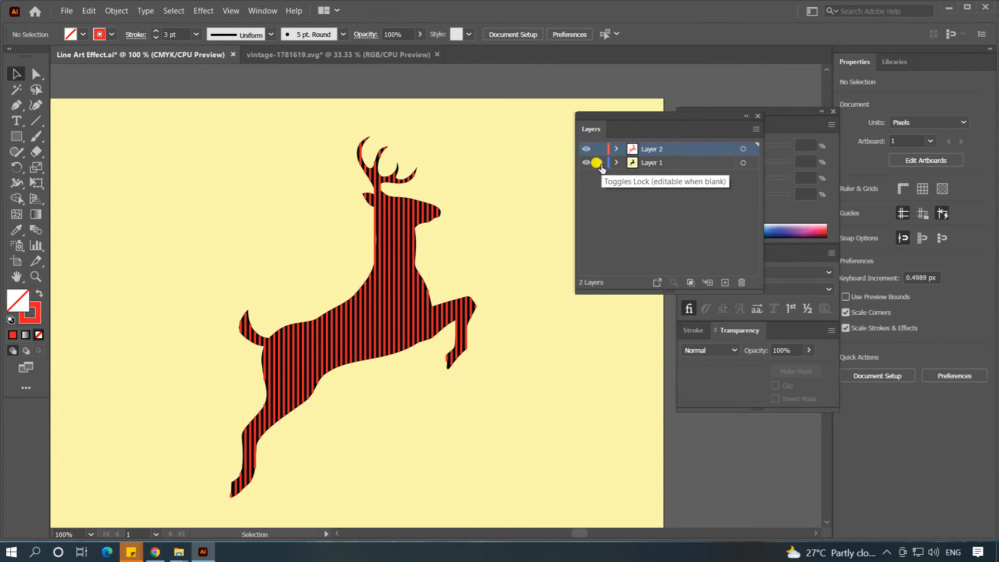
Step: With Layer 1 locked, group the red line segments and move the group off the black deer, partly beyond the artboard's left edge
key(ctrl+minus)
drag(251, 203, 557, 448)
key(ctrl+g)
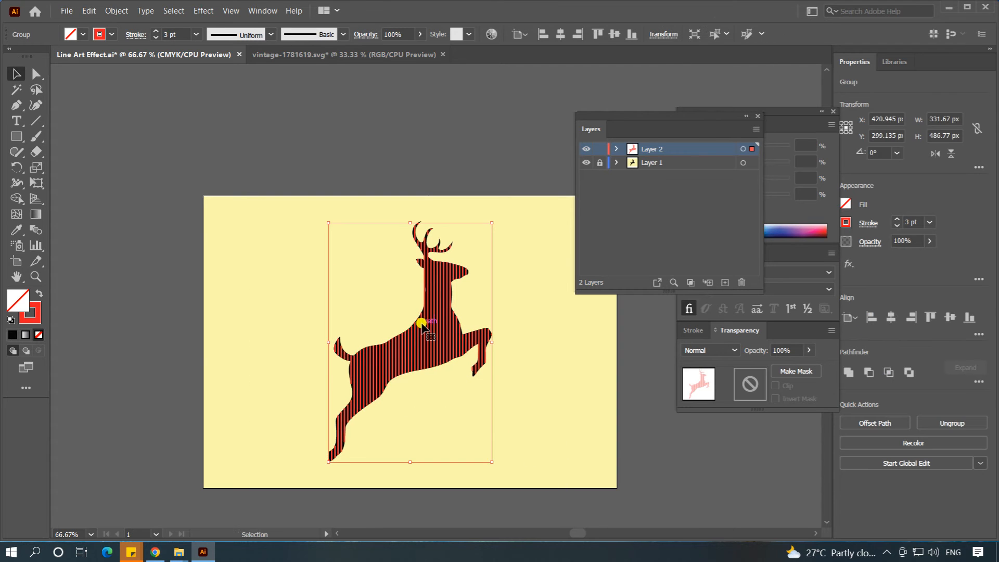
drag(434, 316, 287, 277)
click(419, 177)
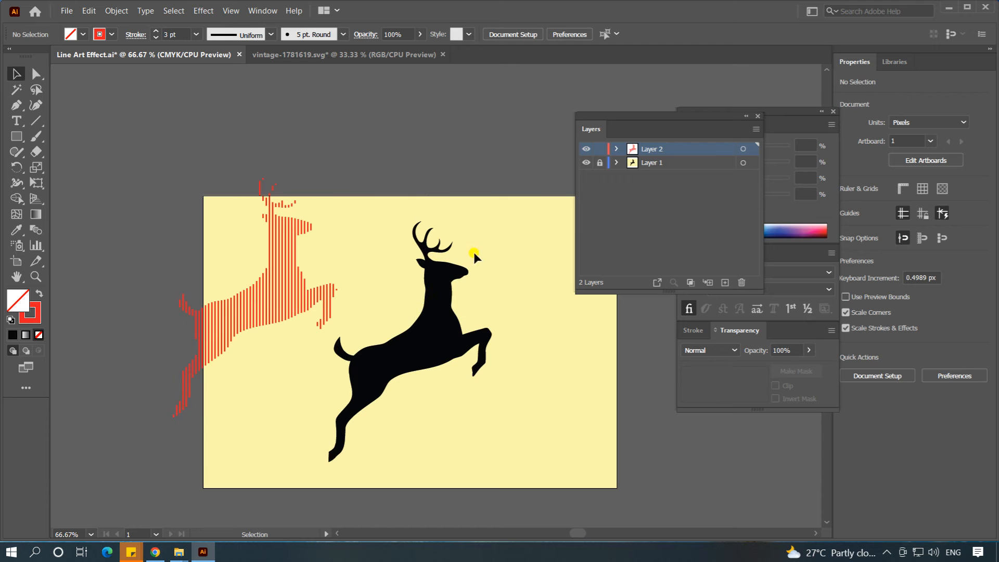
Step: Unlock Layer 1 and delete the black deer silhouette
click(600, 162)
click(441, 292)
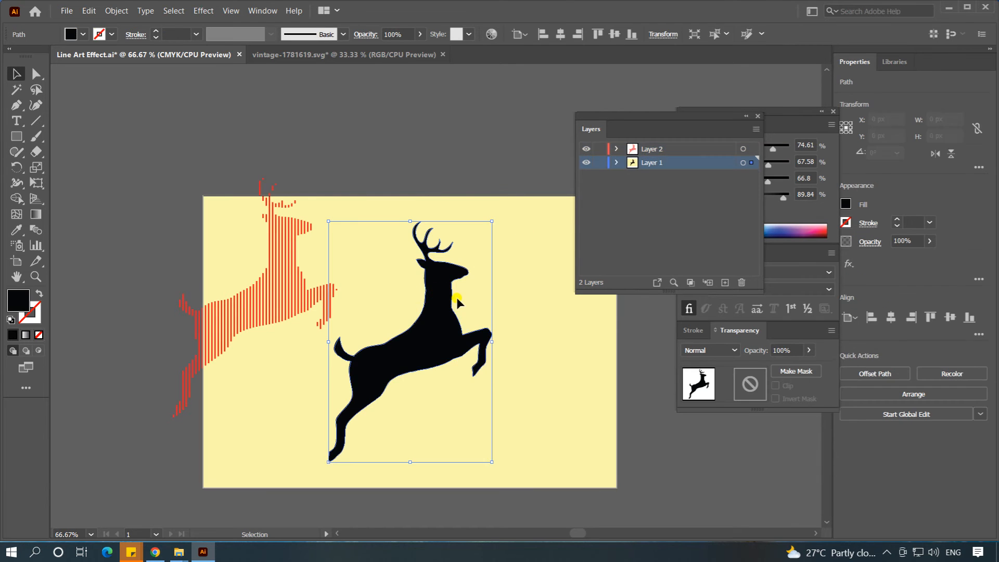
key(Delete)
Step: Centre the red line group horizontally and vertically on the artboard and reselect the group
click(334, 286)
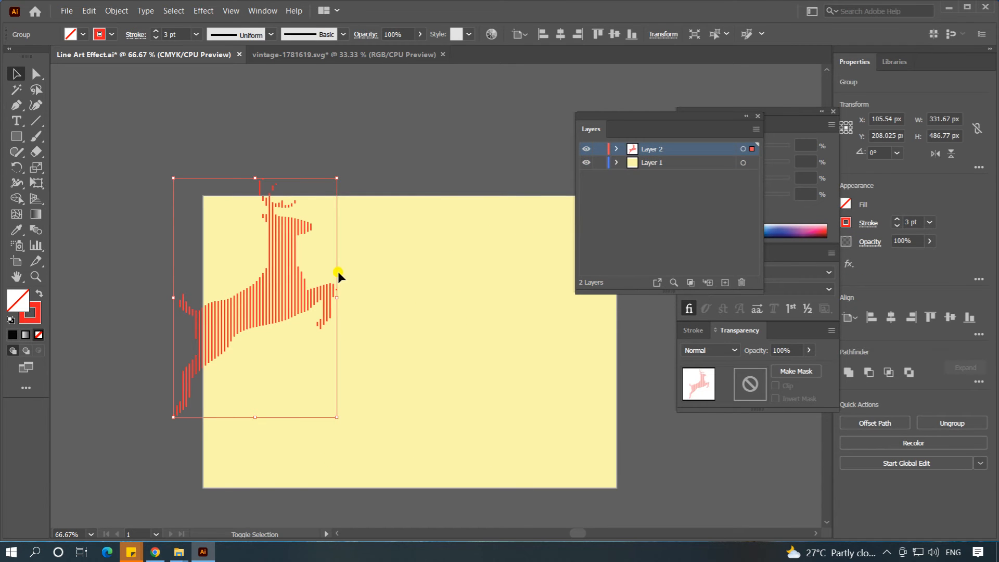
key(shift+F7)
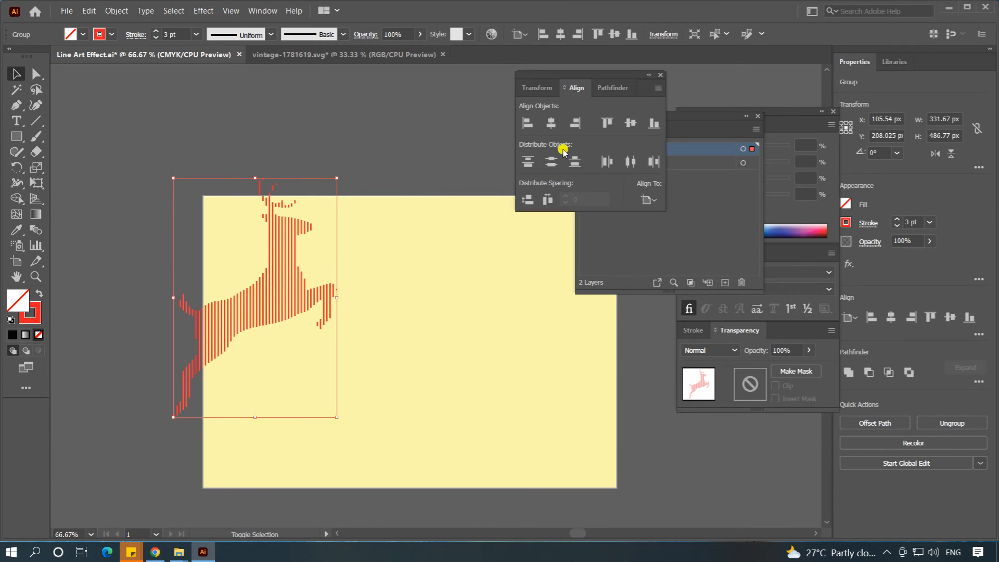
click(551, 122)
click(630, 123)
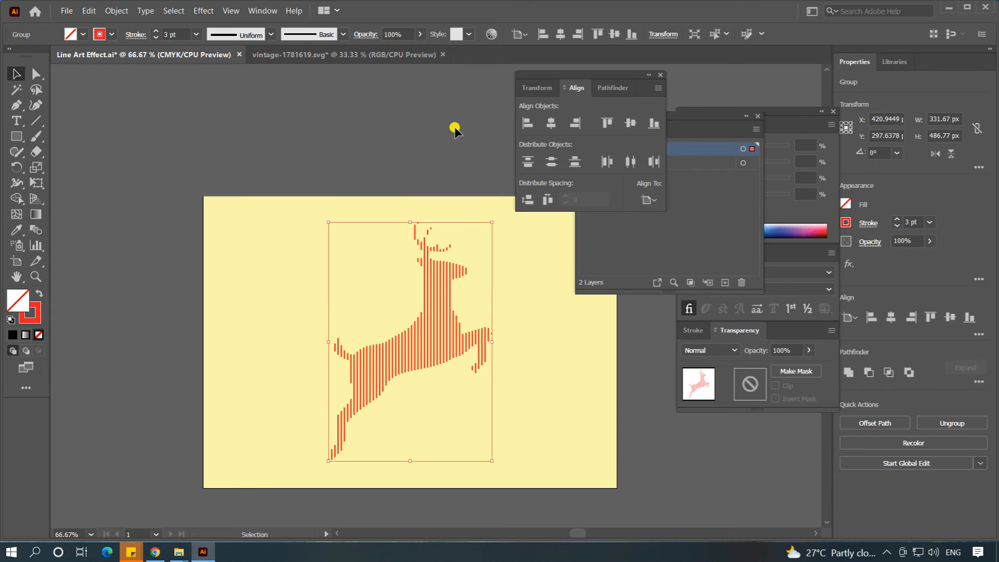
click(500, 127)
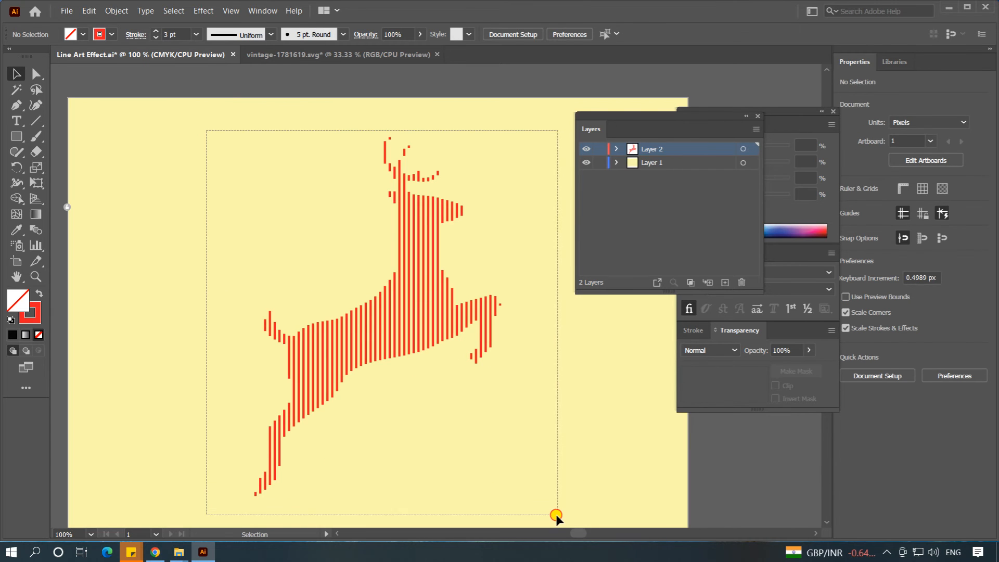
drag(556, 516, 553, 517)
click(195, 34)
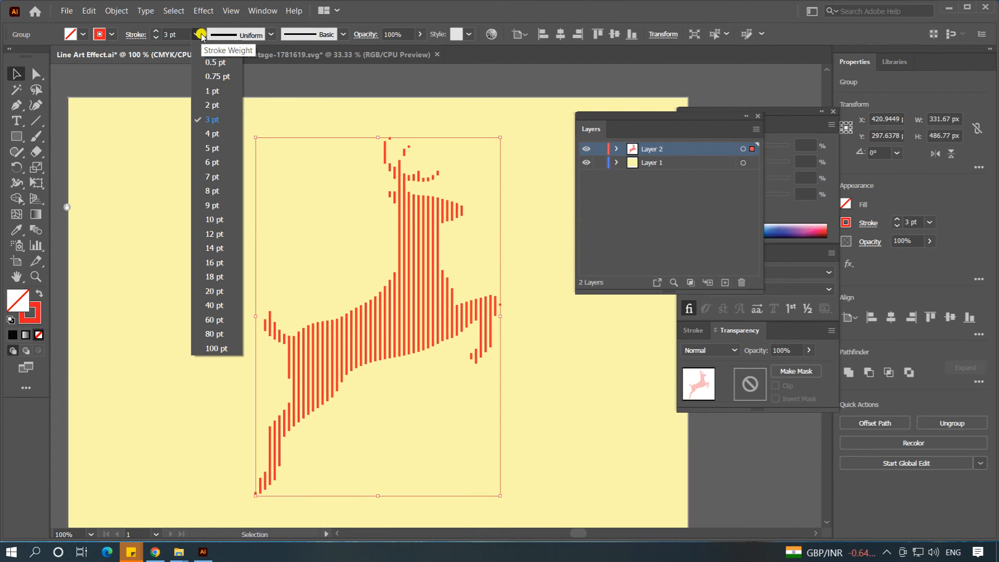
click(195, 34)
click(109, 34)
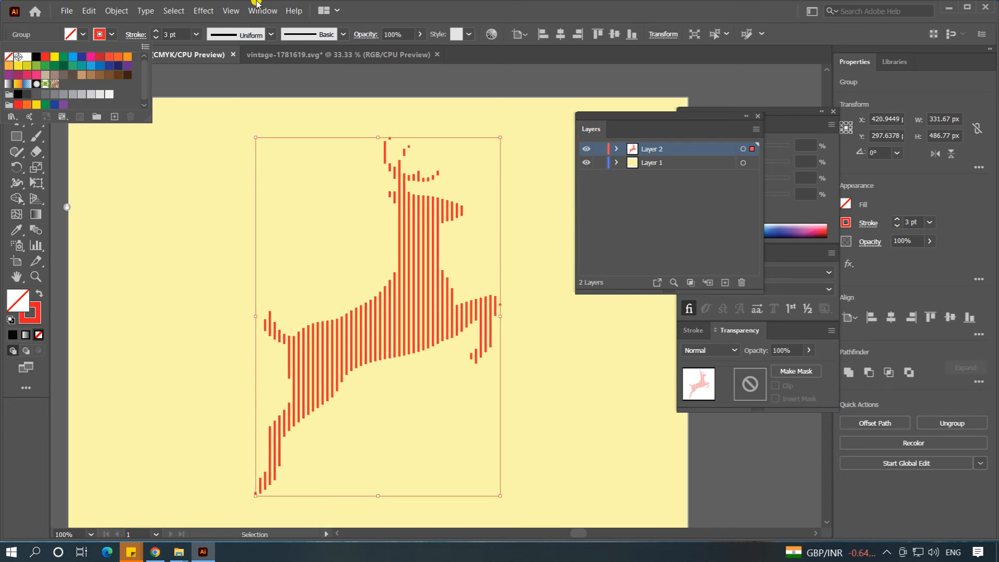
click(138, 37)
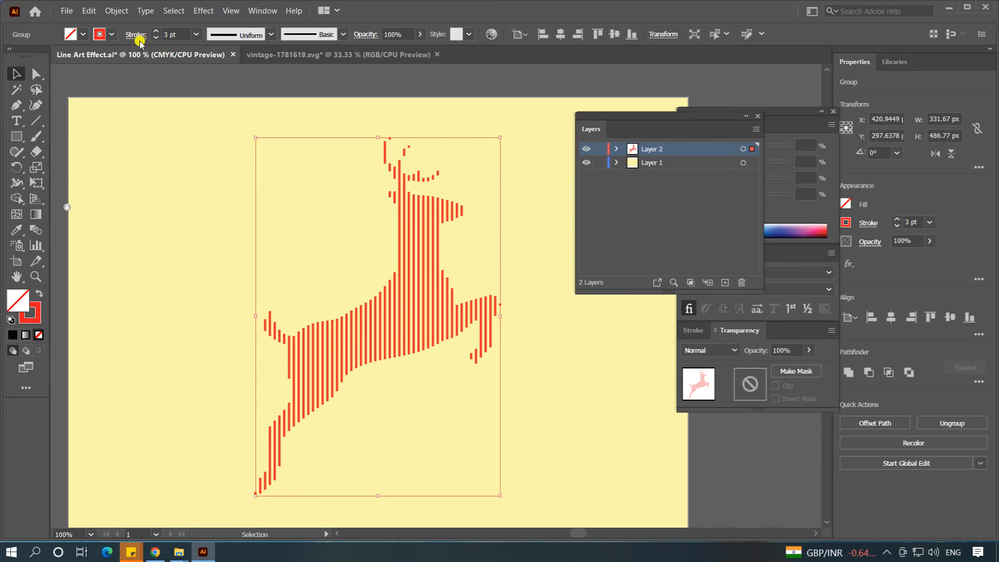
click(136, 35)
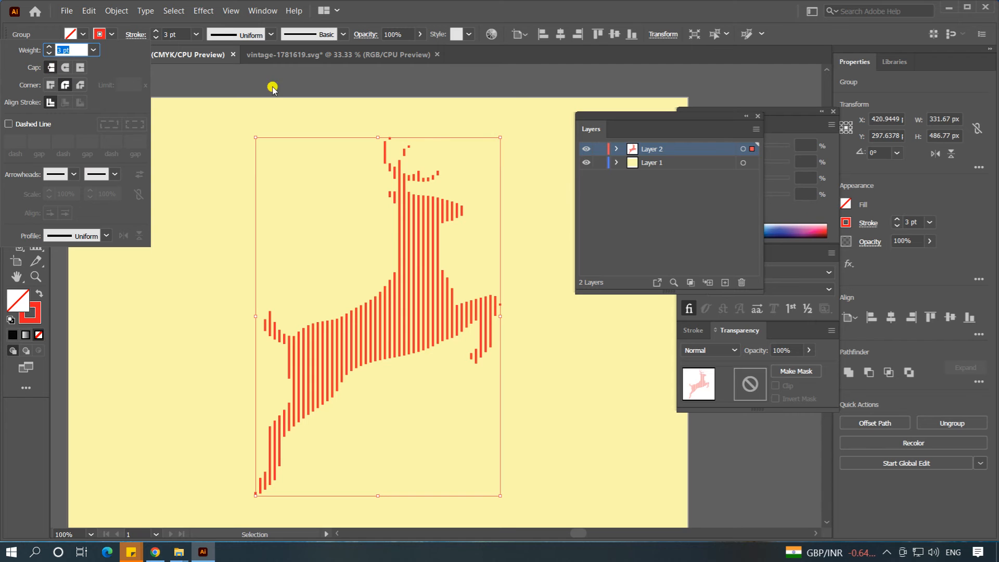
Step: Give the selected red lines a round cap and clear the selection
key(ctrl+space)
click(427, 215)
click(428, 216)
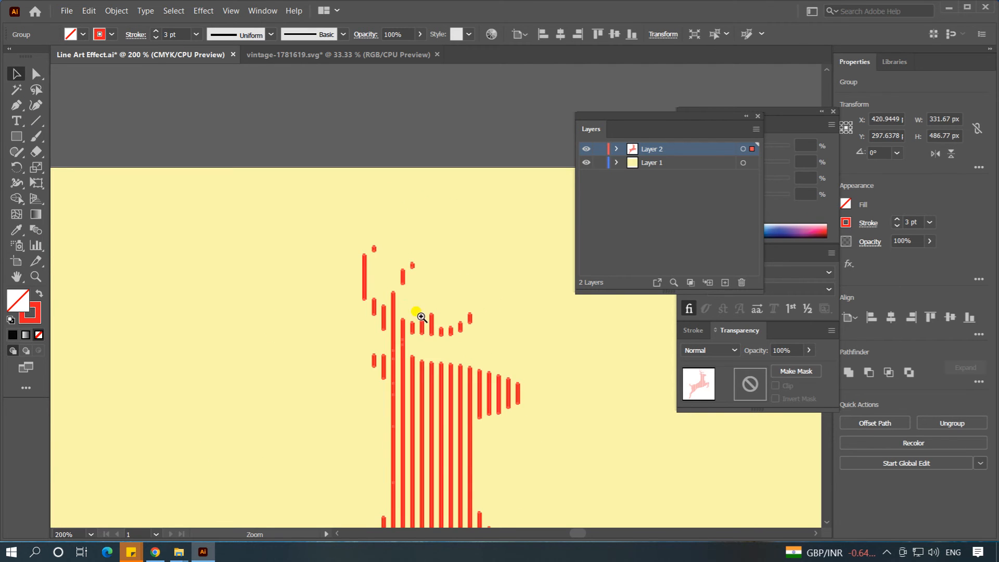
click(437, 335)
click(457, 329)
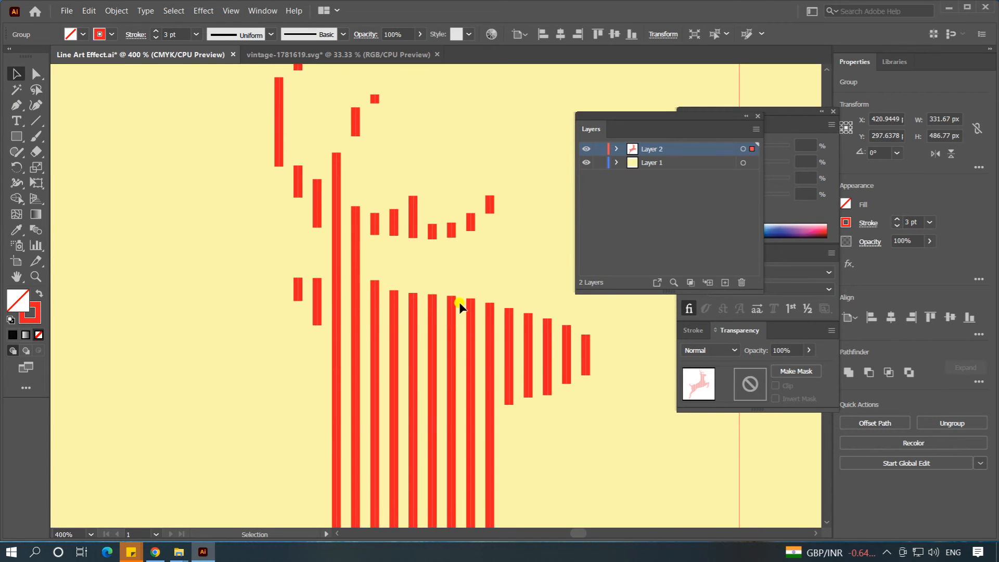
click(136, 36)
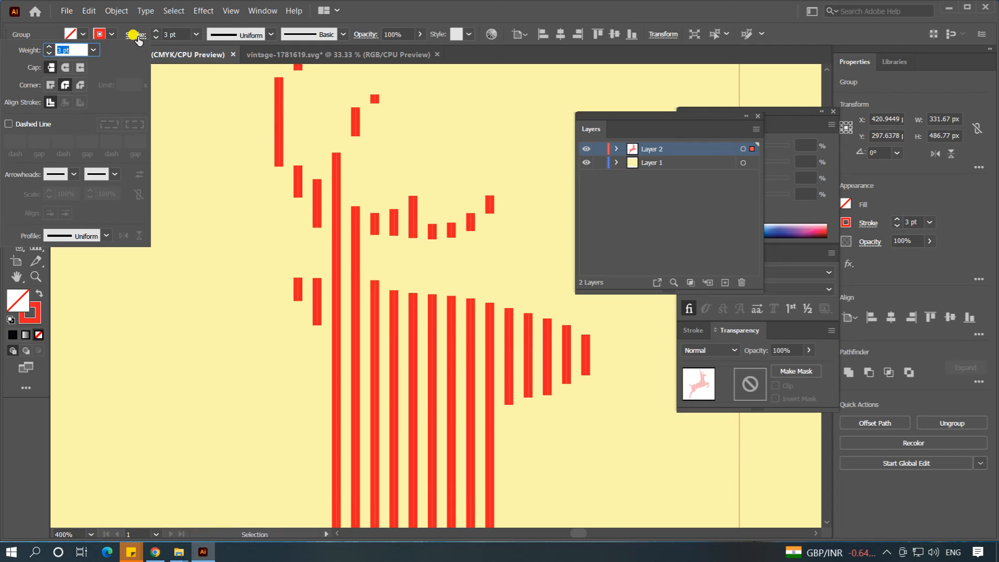
click(64, 67)
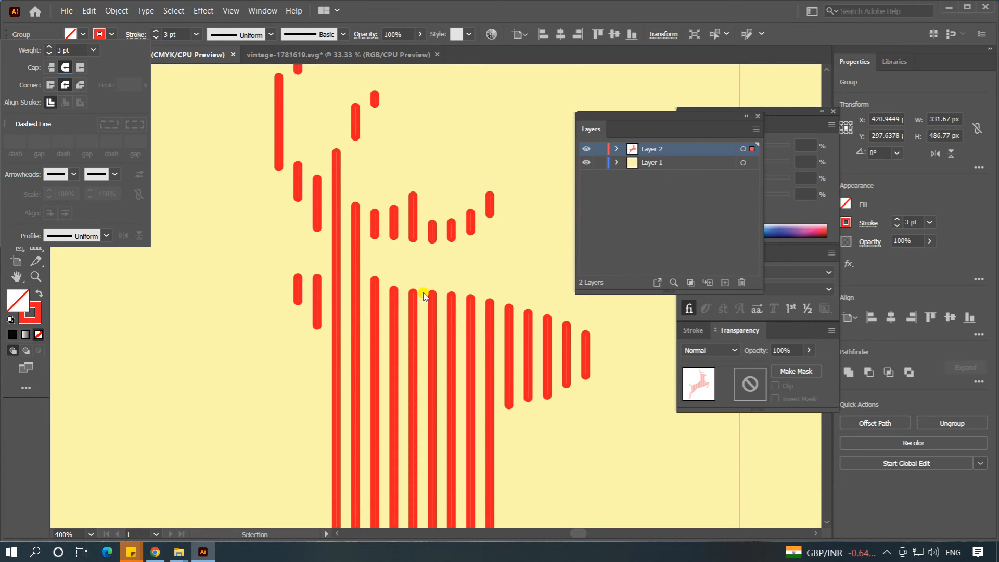
click(520, 291)
key(ctrl+1)
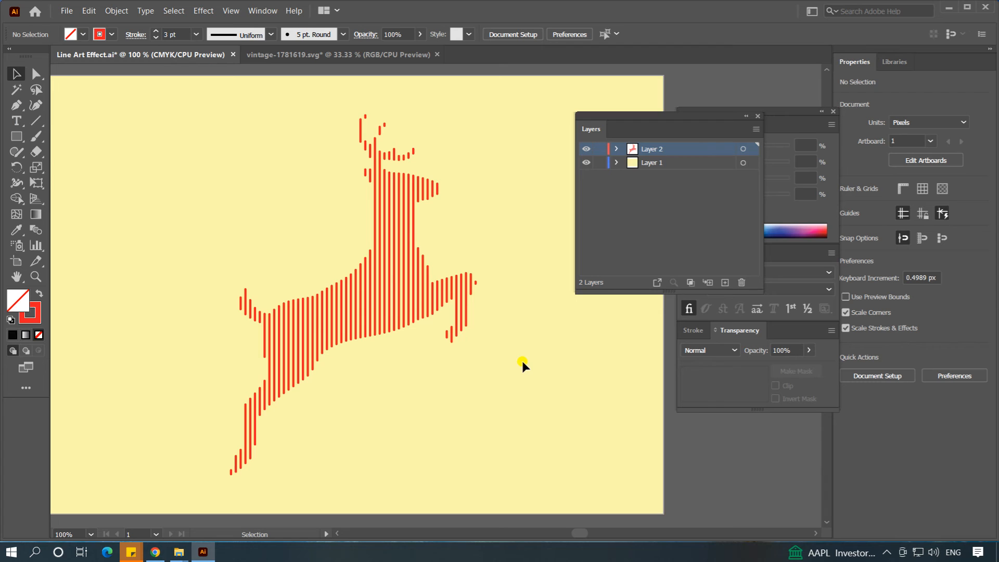